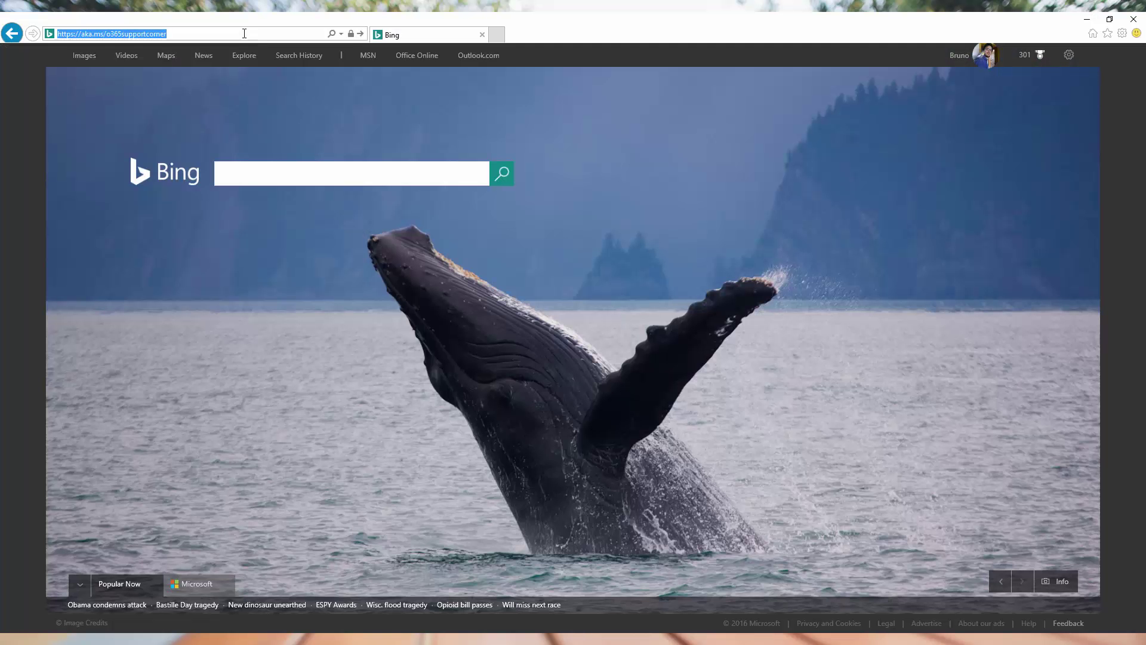
# - Go to aka.ms/o365supportcorner in Internet Explorer and scroll through the wiki's video lists
pyautogui.press('Return')
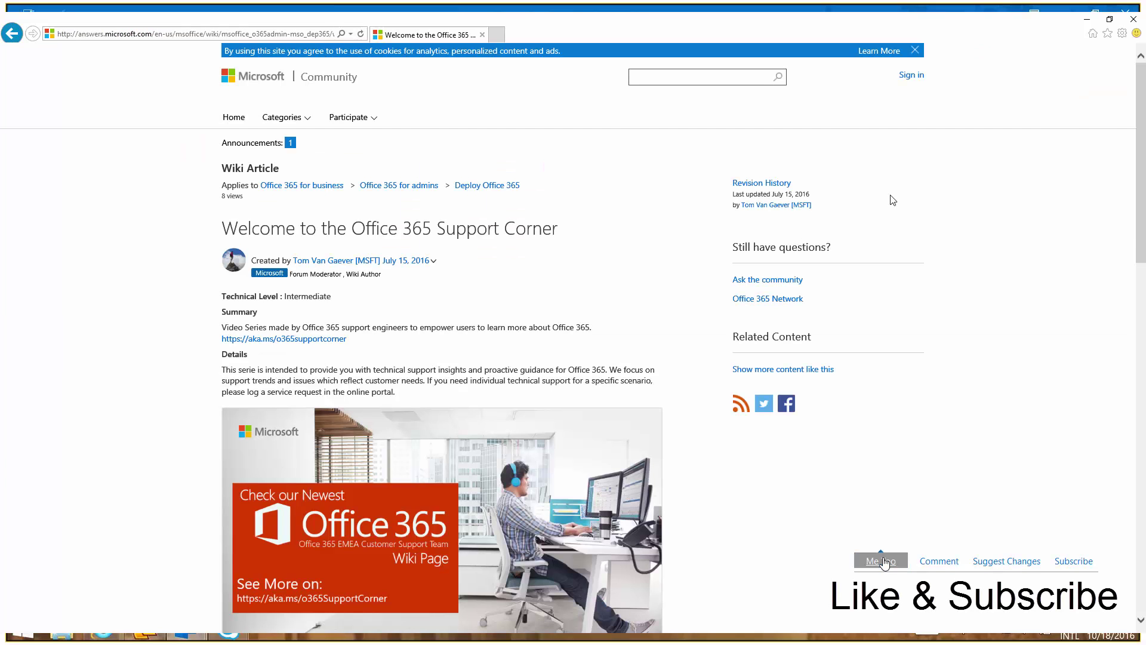
pyautogui.scroll(-6, 1143, 239)
pyautogui.moveTo(1143, 238); pyautogui.dragTo(1144, 432)
pyautogui.click(246, 518)
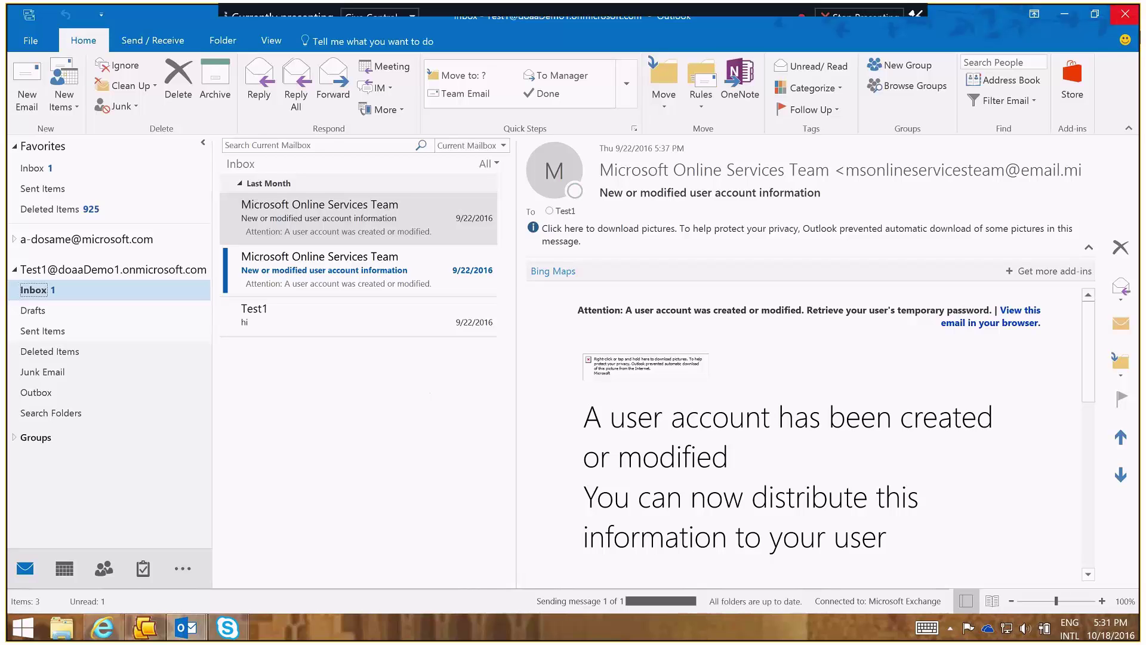
# - Search 'support' in the Search charm and launch Microsoft Support and Recovery Assistant
pyautogui.moveTo(1134, 114)
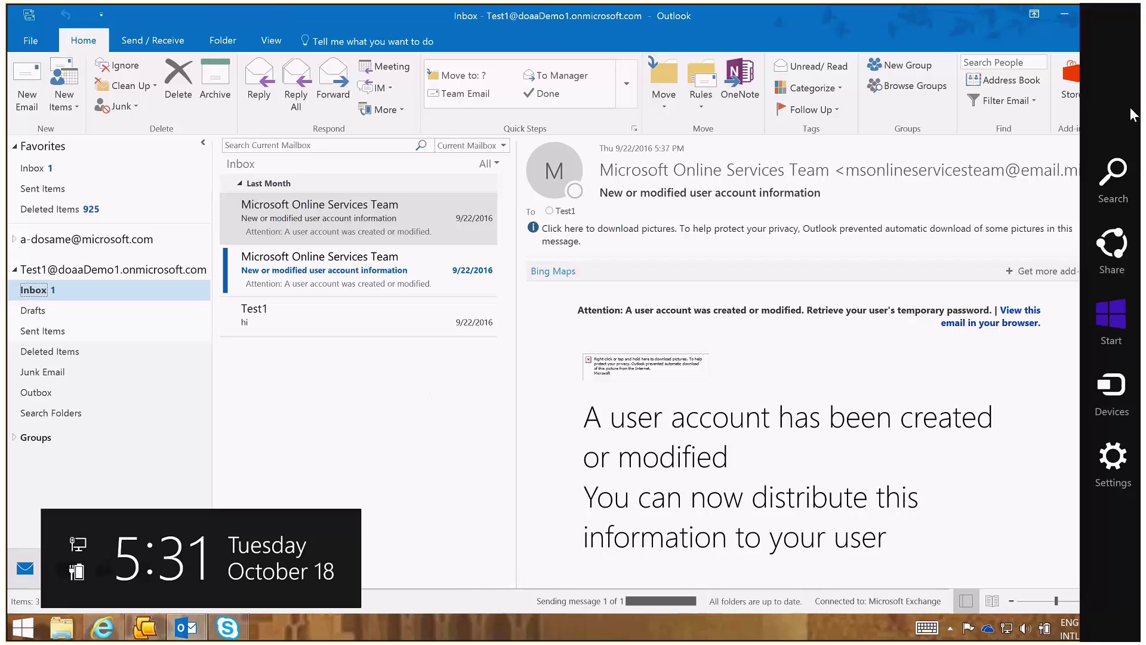
pyautogui.click(1118, 170)
pyautogui.write('suppport a')
pyautogui.press('BackSpace')
pyautogui.press('BackSpace')
pyautogui.press('BackSpace')
pyautogui.press('BackSpace')
pyautogui.press('BackSpace')
pyautogui.press('BackSpace')
pyautogui.write('ort')
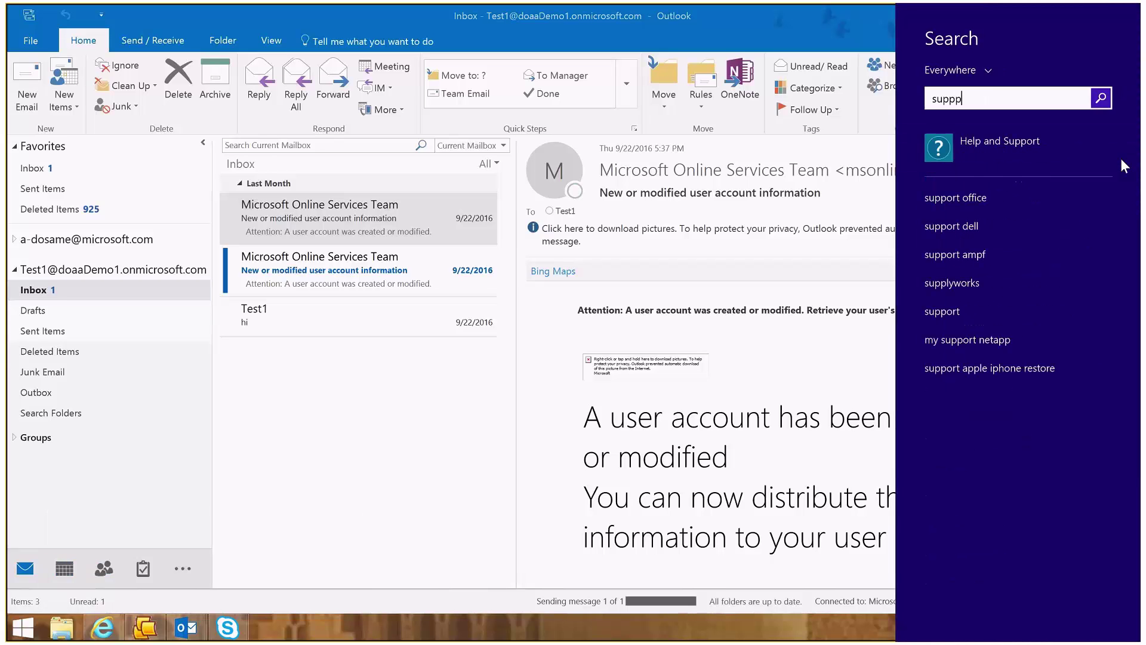
pyautogui.press('Down')
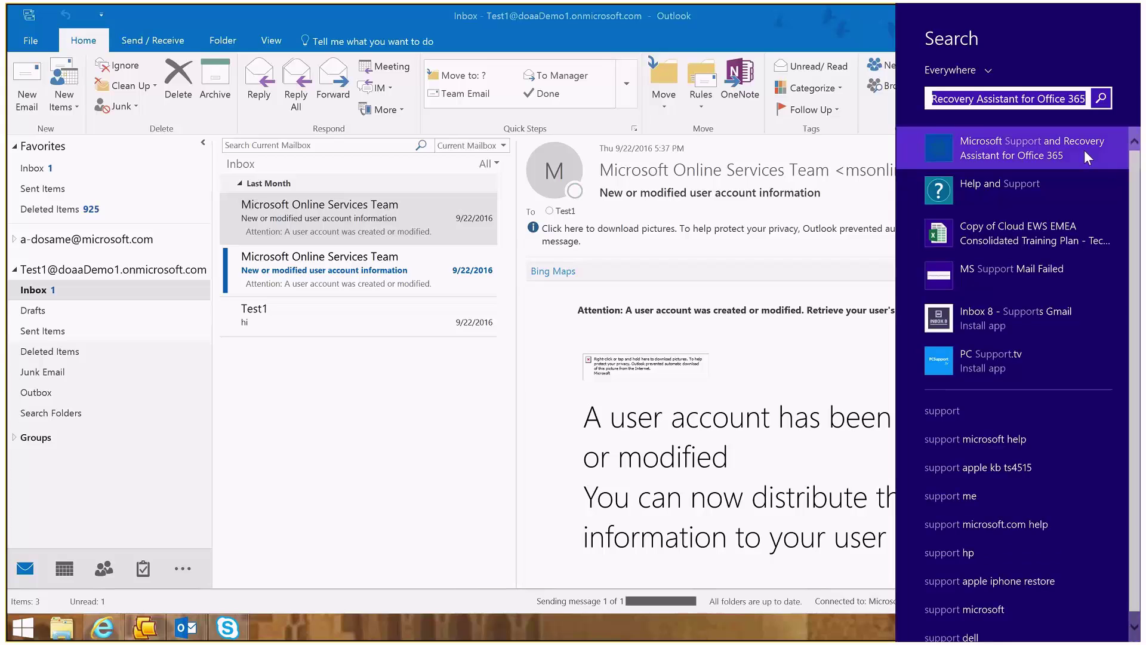
pyautogui.click(1084, 149)
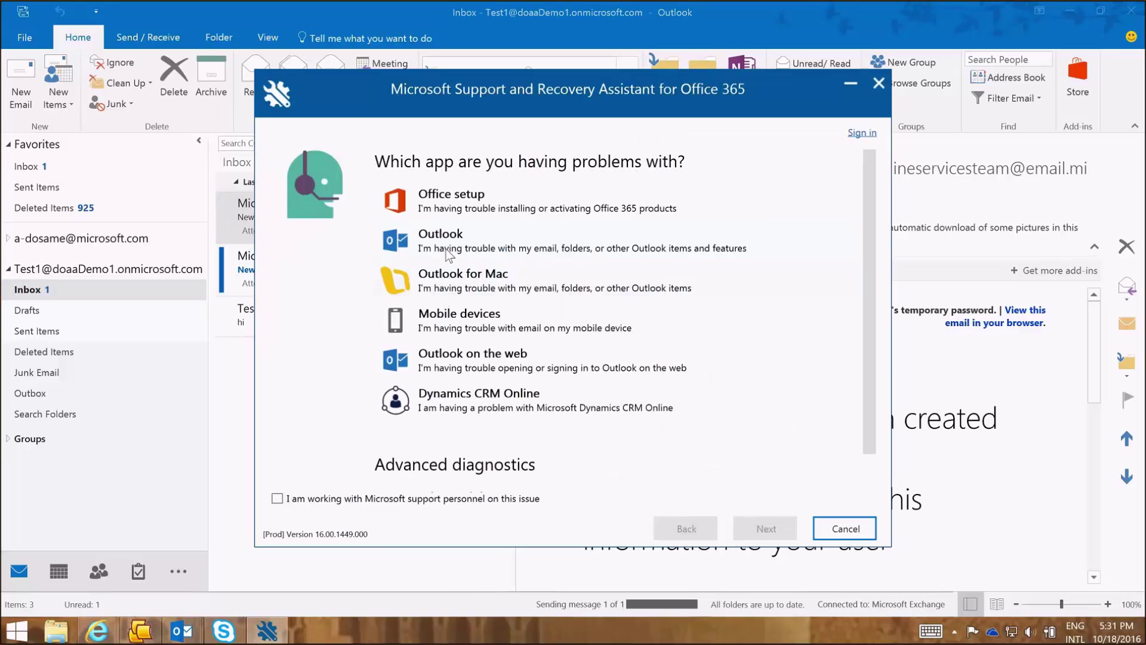
# - Pick Outlook as the app that is having problems
pyautogui.click(447, 250)
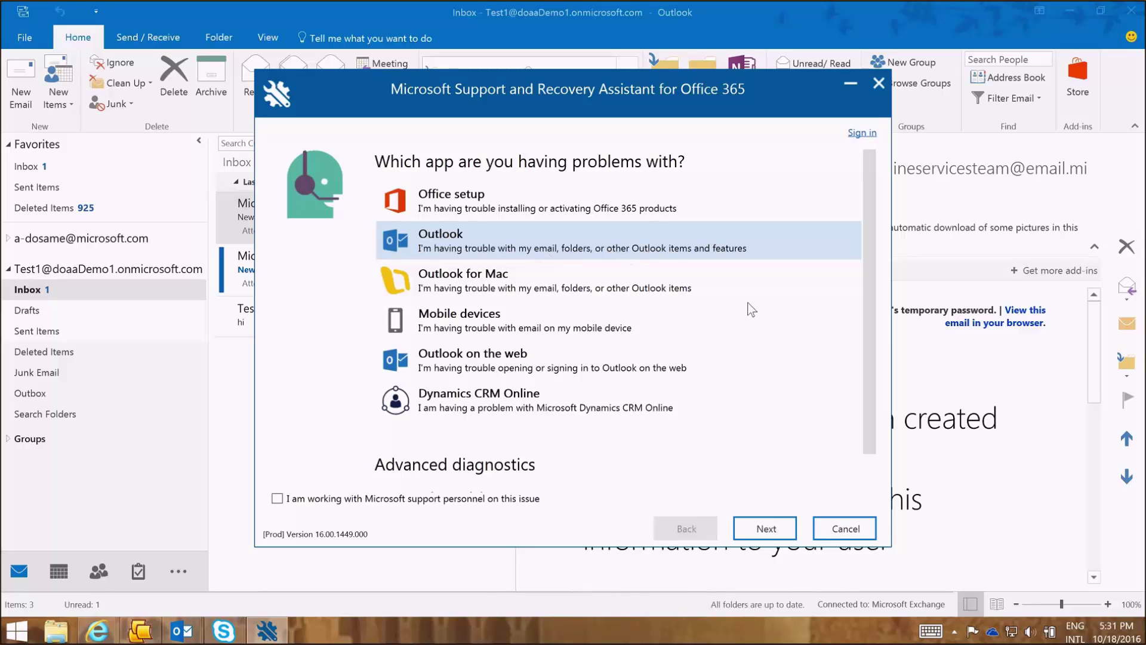
# - Select the problem 'Help me find missing or deleted items in Outlook.'
pyautogui.click(766, 529)
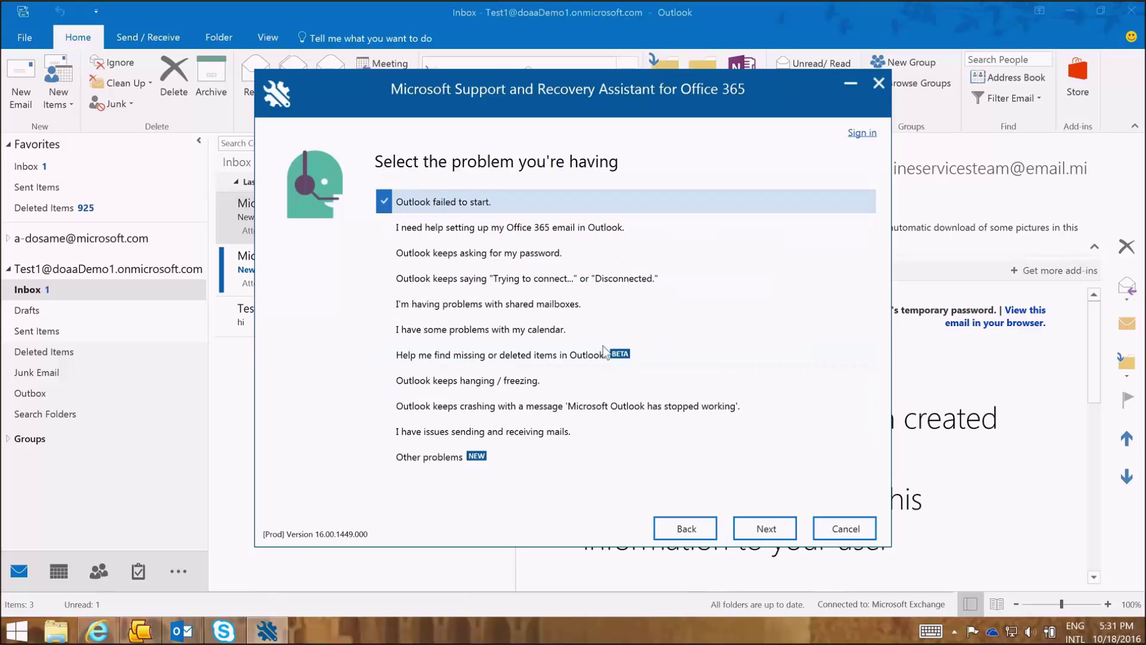
pyautogui.click(586, 357)
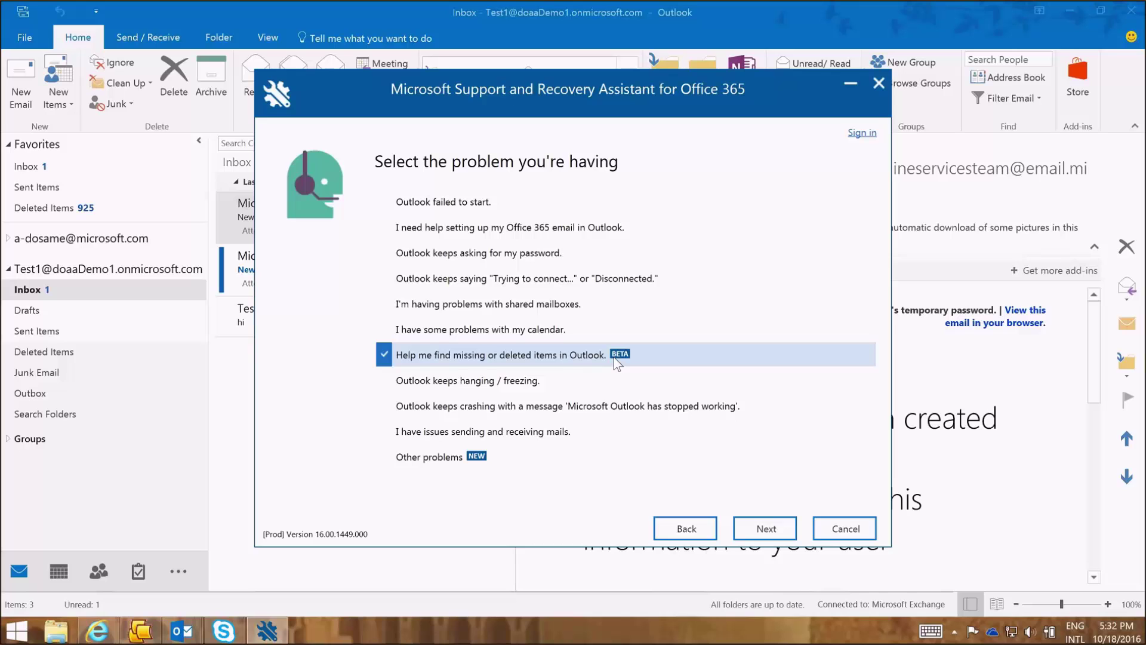
# - Answer Yes that this computer is the affected machine and continue to sign-in
pyautogui.click(770, 528)
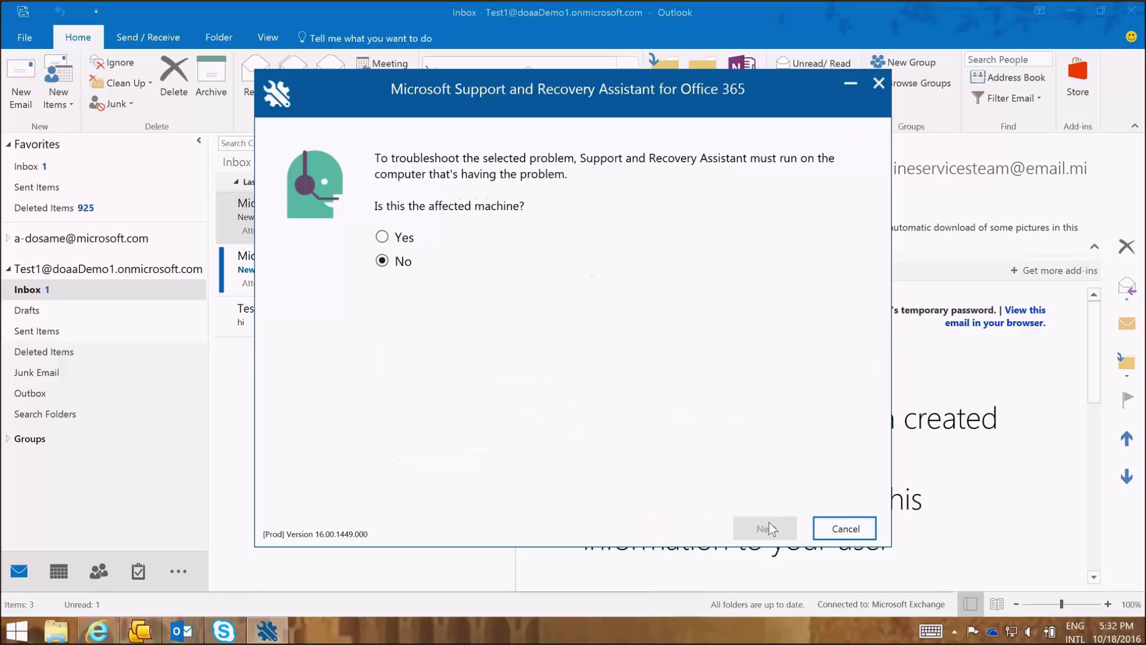
pyautogui.click(382, 237)
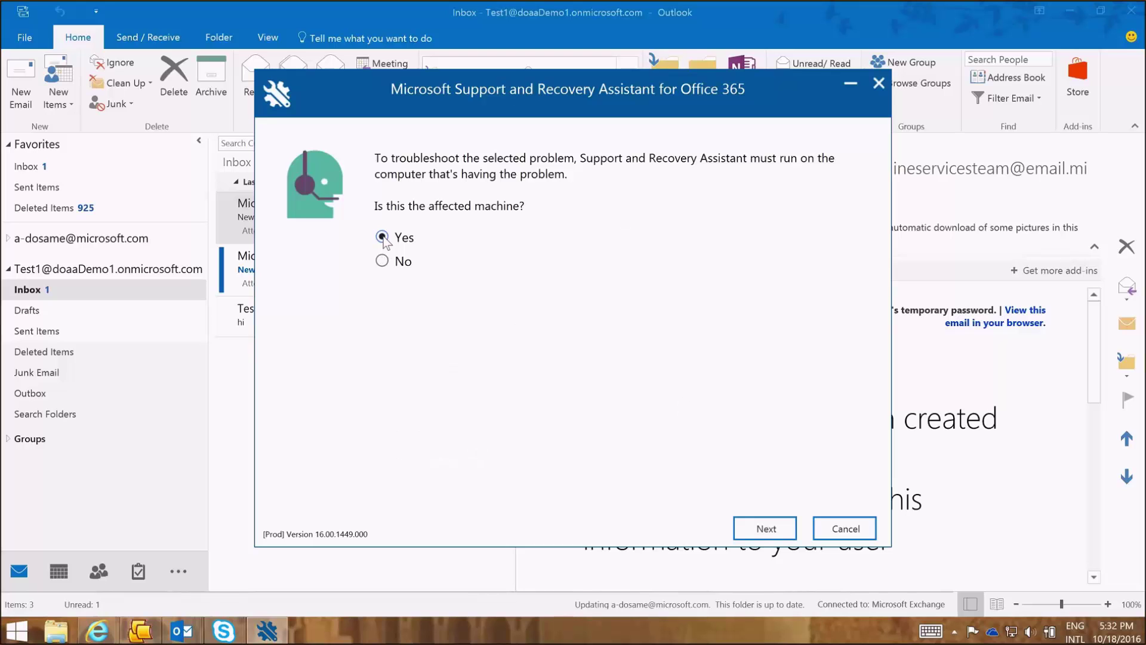
pyautogui.click(382, 260)
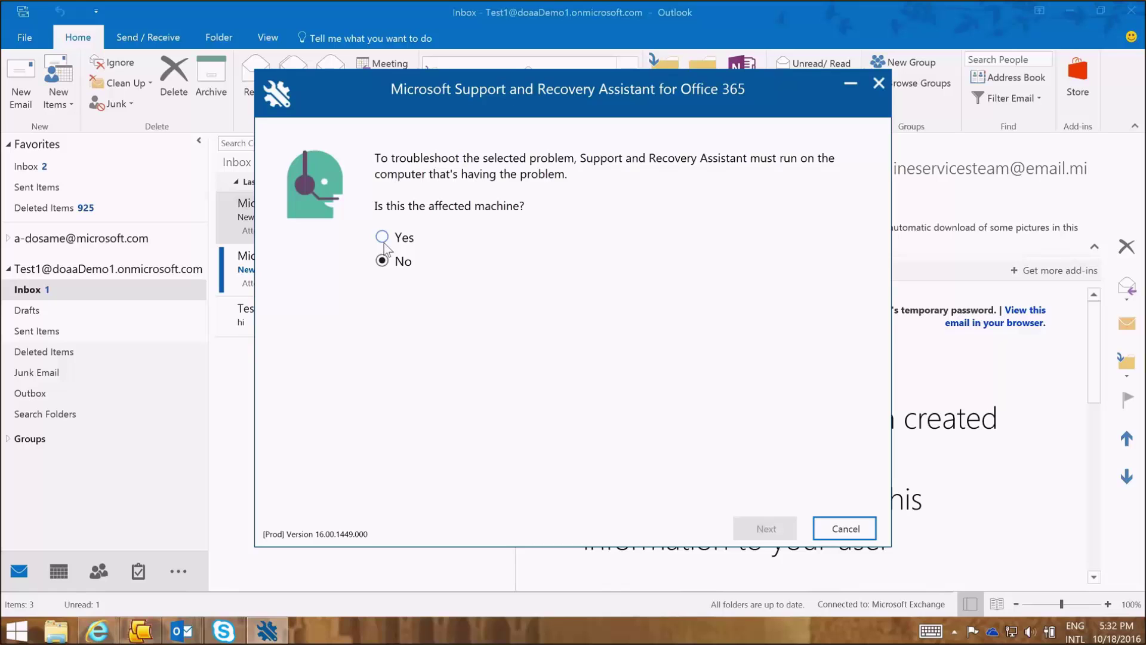
pyautogui.click(385, 248)
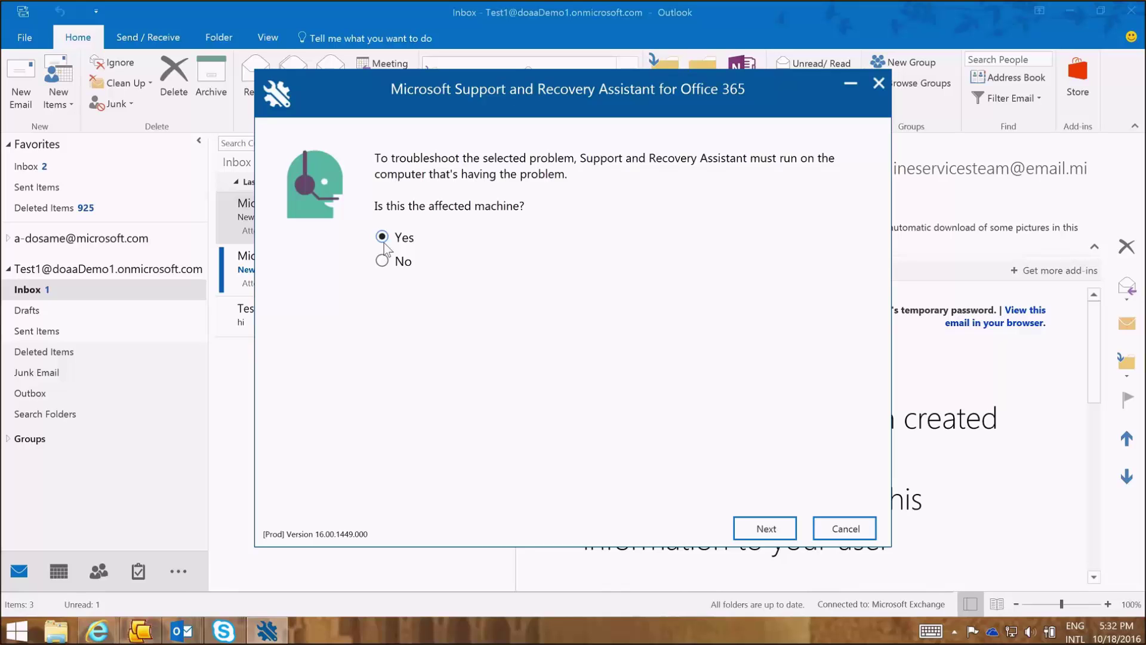
pyautogui.click(765, 528)
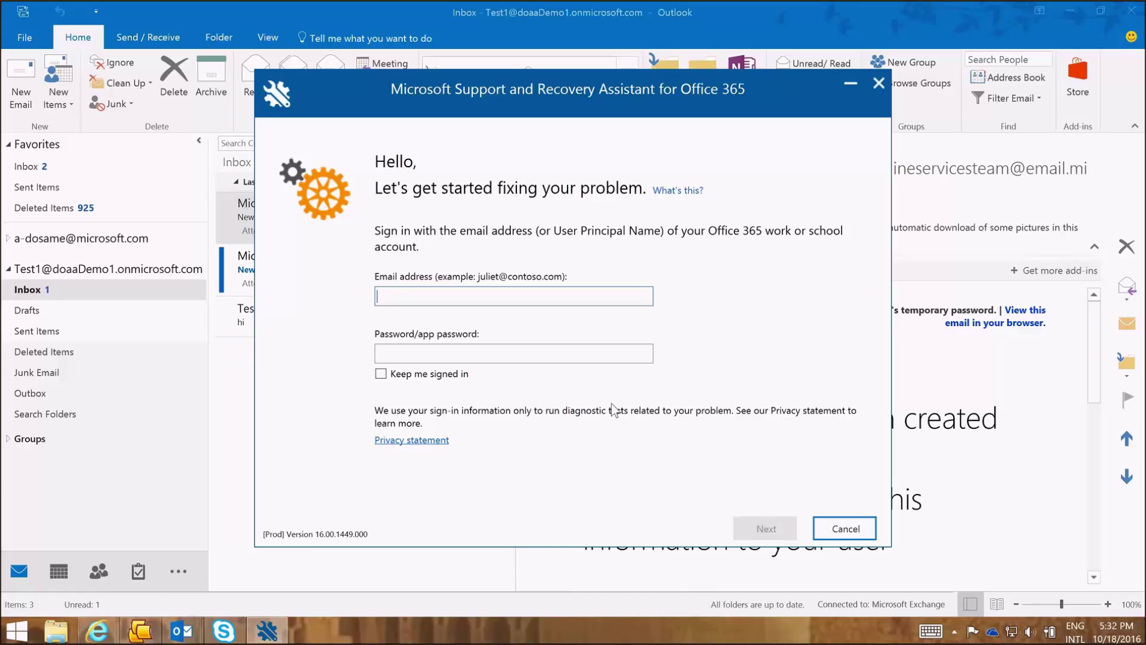
# - Sign in with the Office 365 work account's e-mail address and password
pyautogui.press('Tab')
pyautogui.write('Passwor')
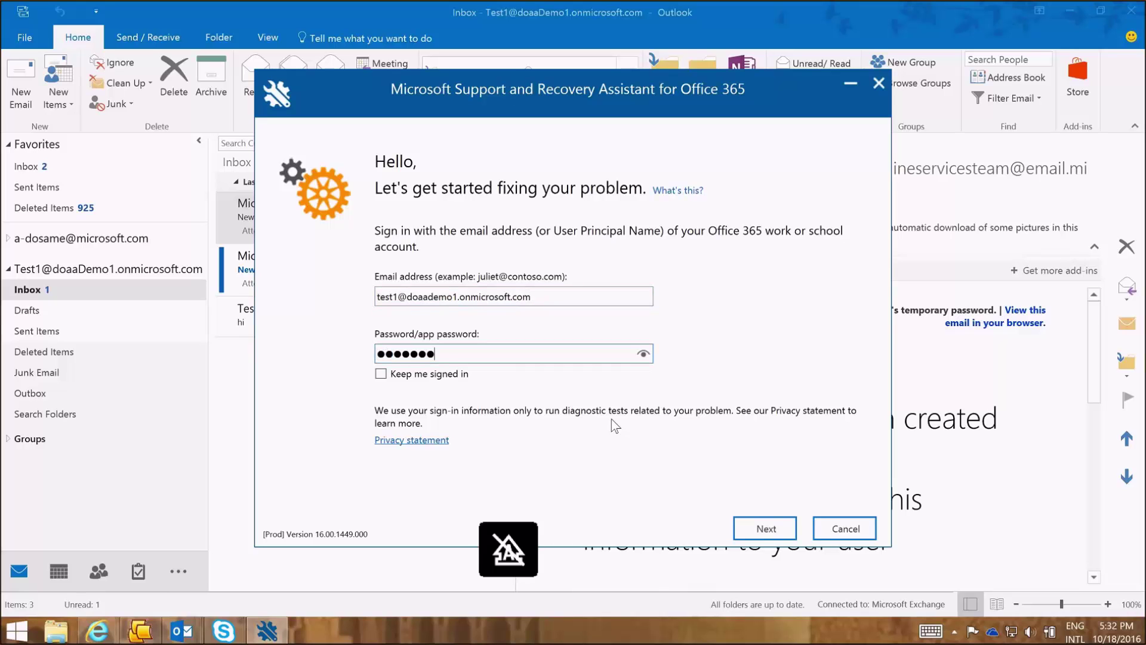
pyautogui.write('d123')
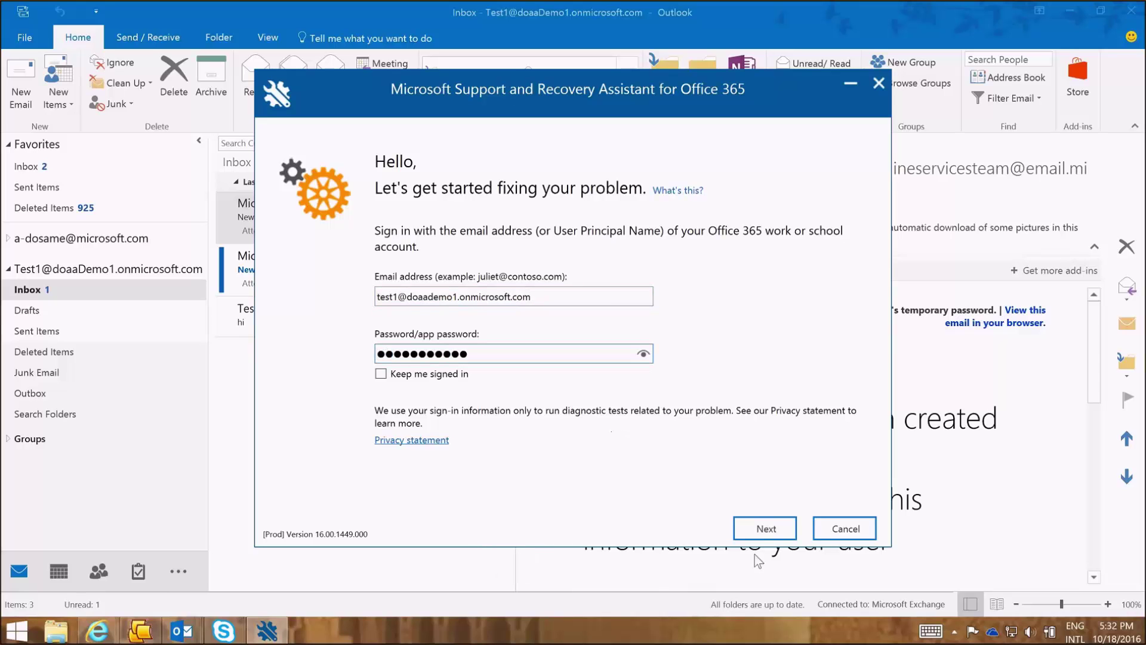
pyautogui.click(762, 529)
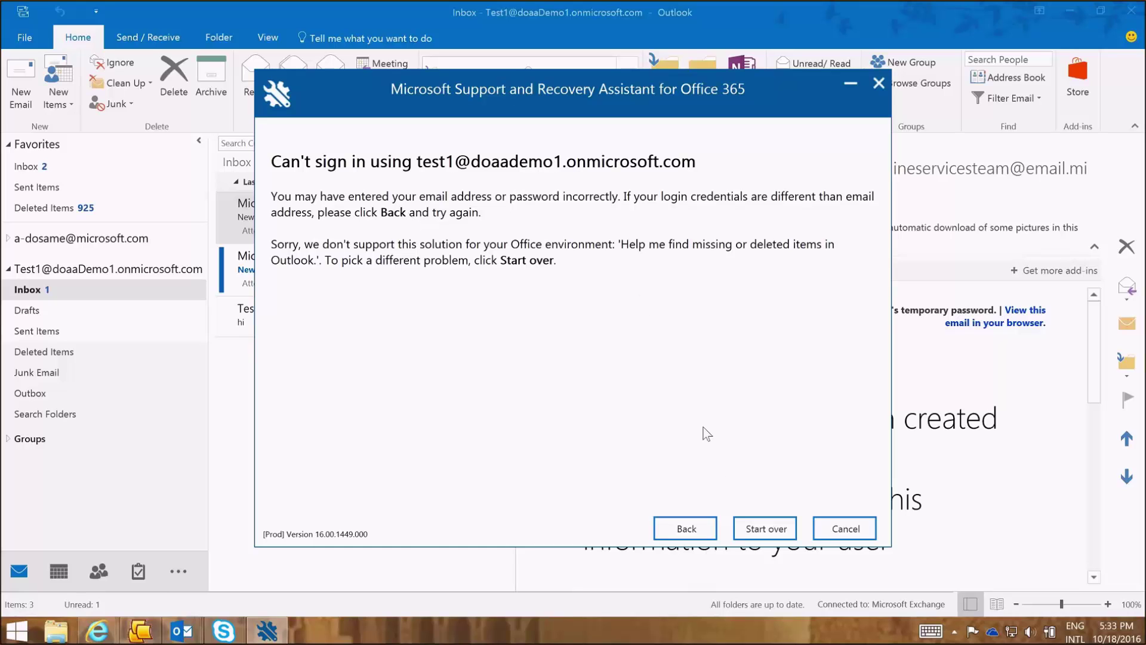
# - Return to the sign-in form and re-enter the account's login ID and password
pyautogui.click(741, 526)
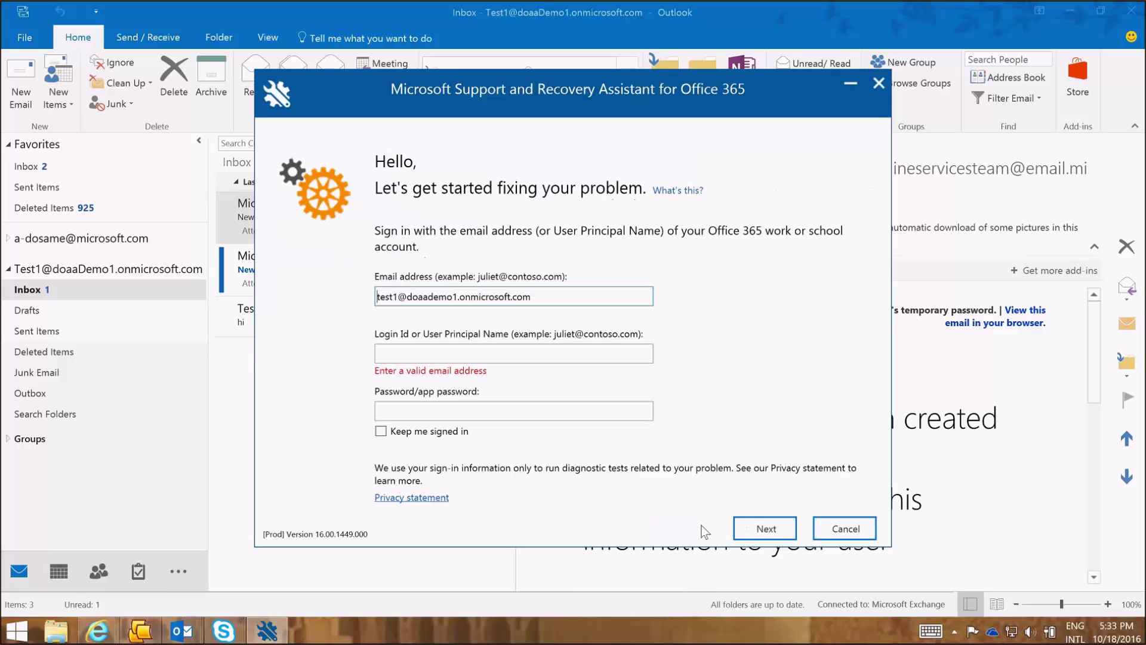
pyautogui.click(450, 354)
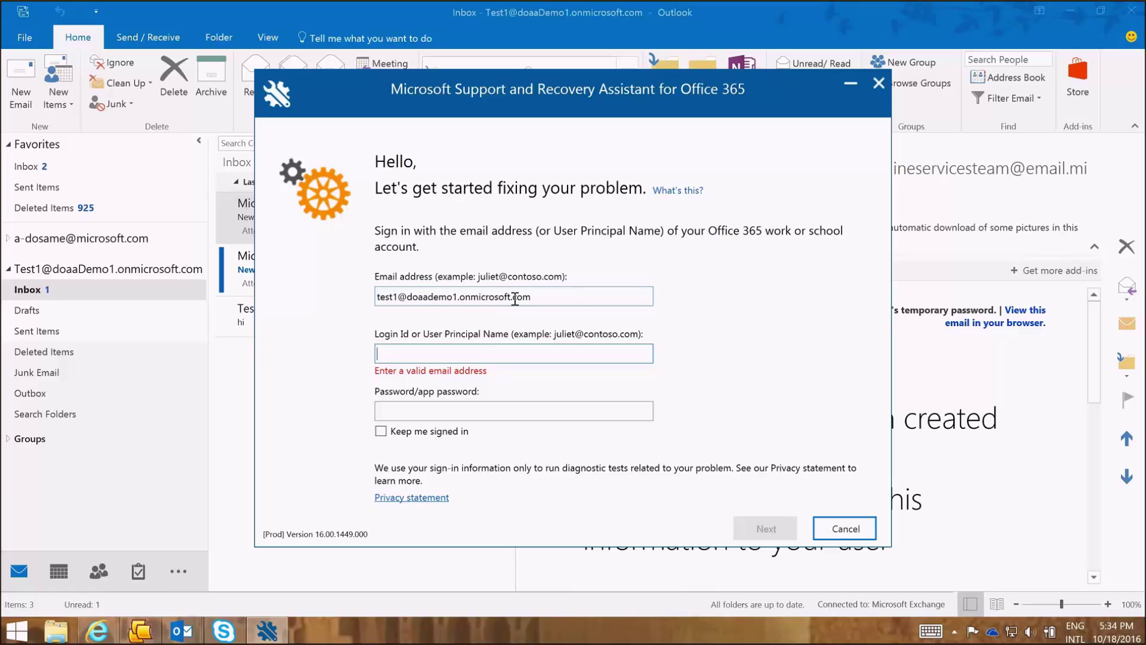
pyautogui.write('D')
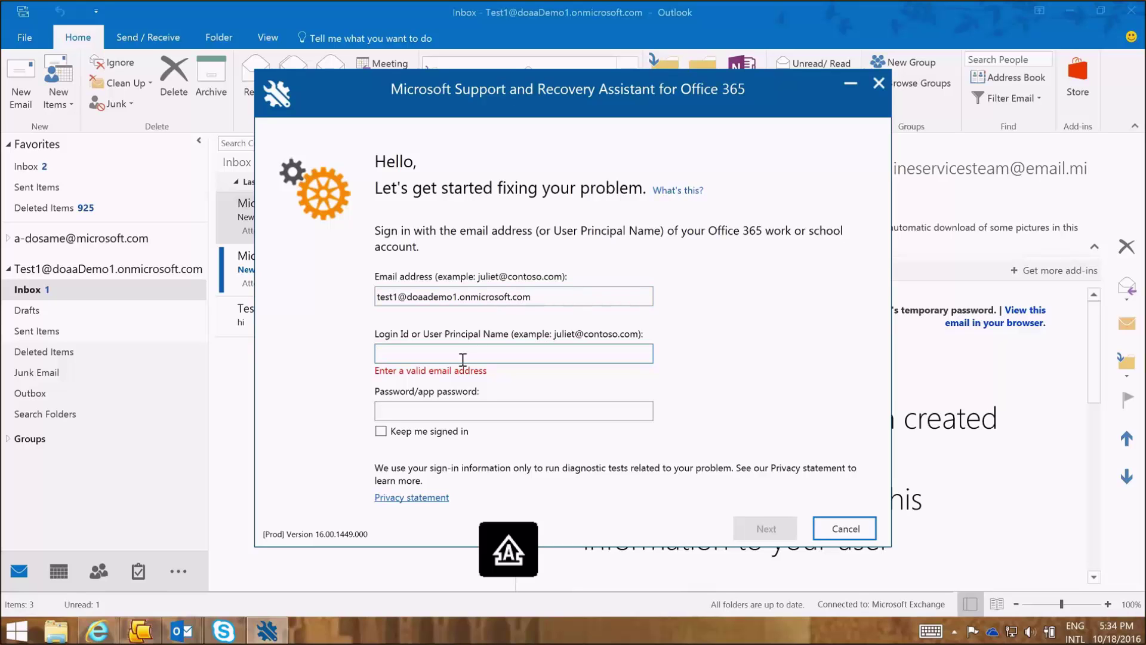
pyautogui.write('ew')
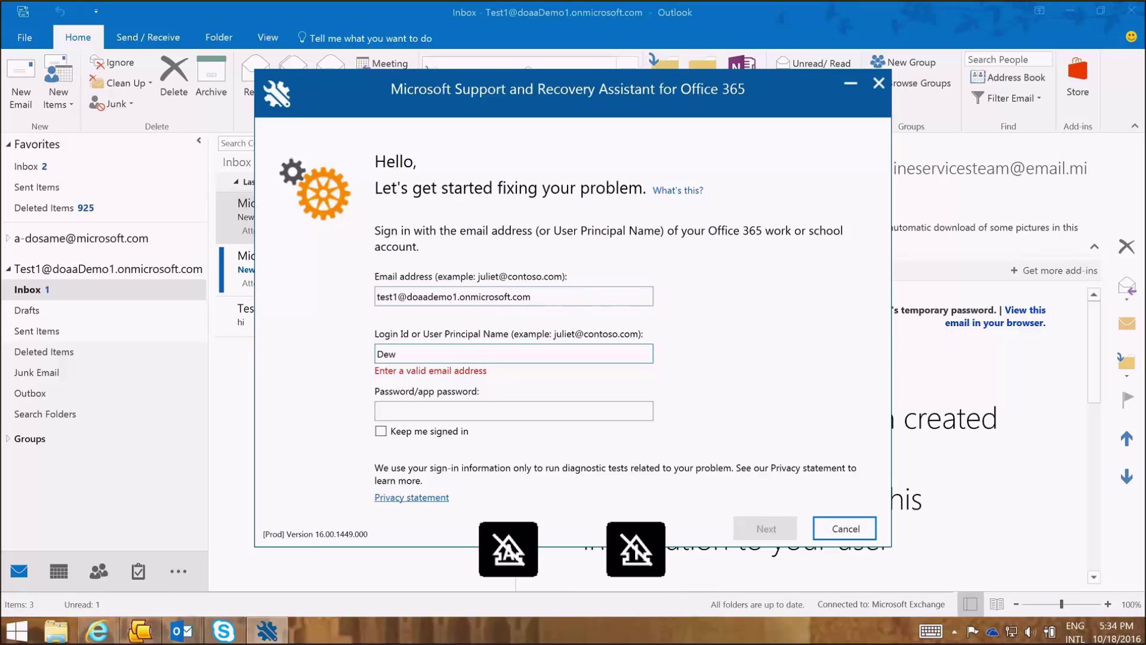
pyautogui.press('BackSpace')
pyautogui.press('BackSpace')
pyautogui.press('BackSpace')
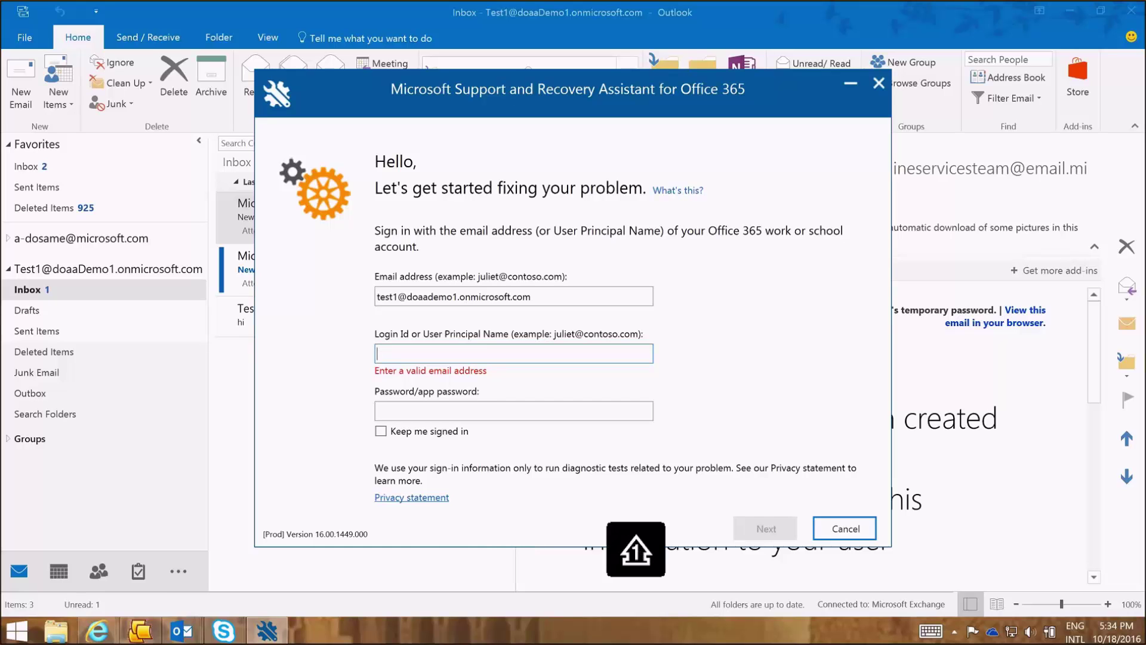
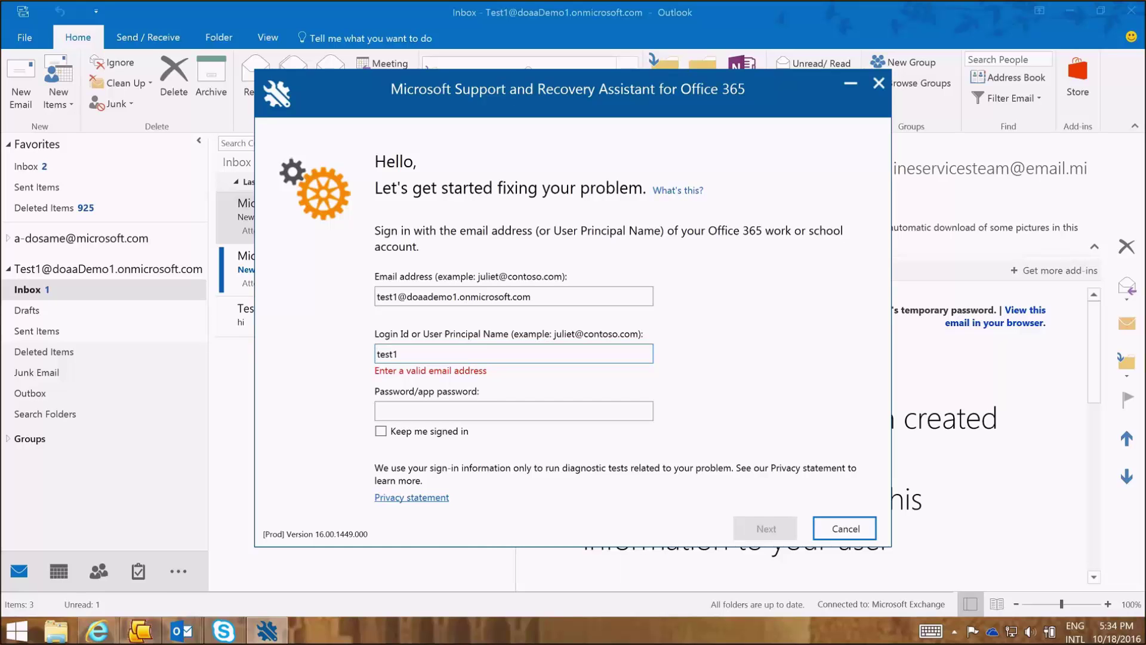
pyautogui.press('Tab')
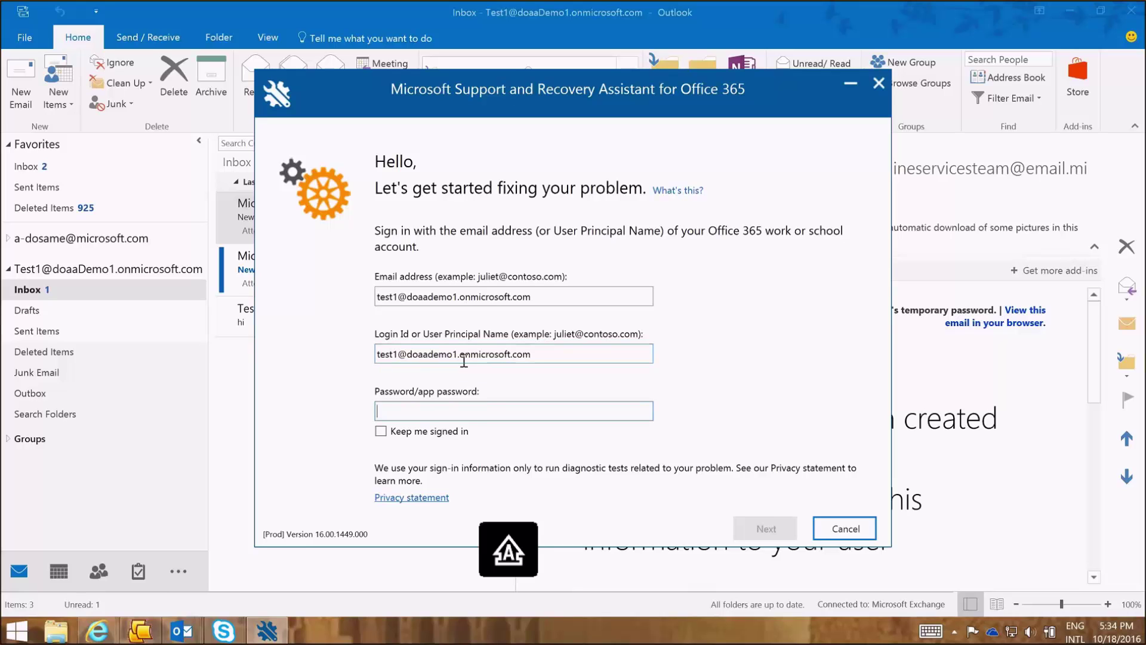
pyautogui.write('**********')
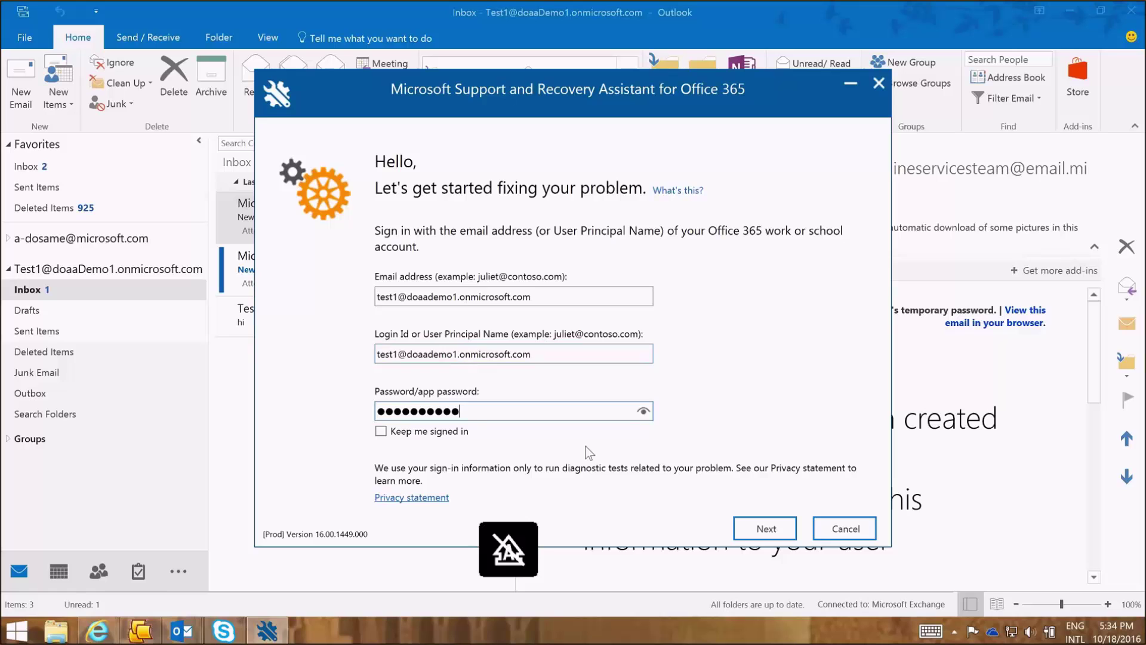
pyautogui.click(759, 525)
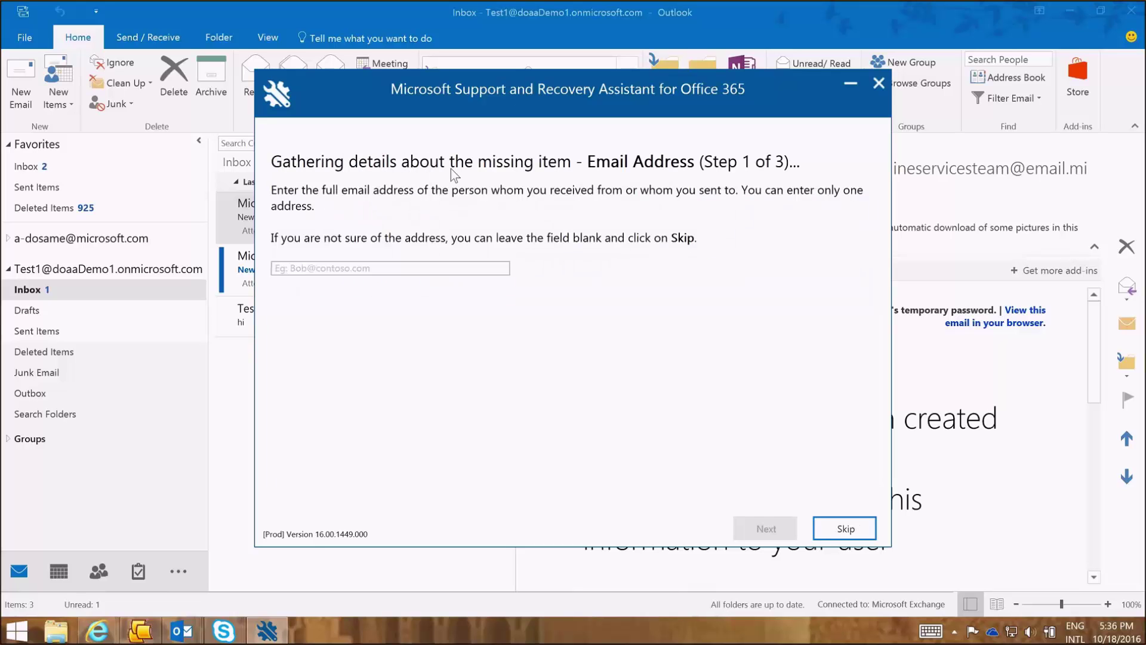
# - Enter the correspondent's e-mail address for the missing message and continue
pyautogui.click(360, 268)
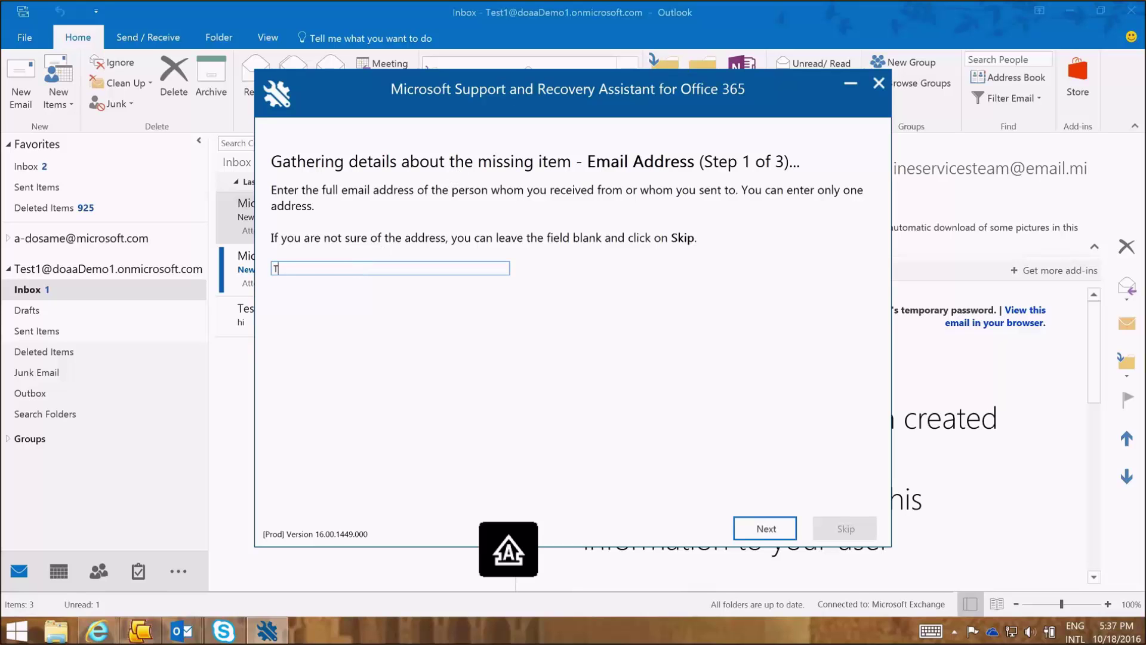
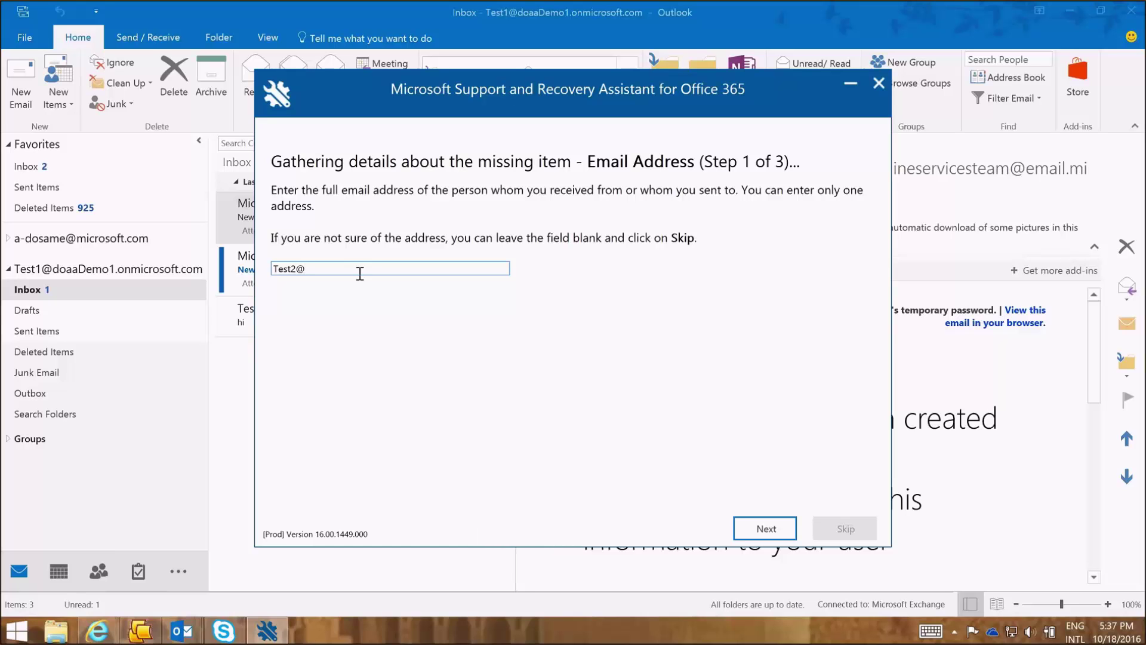
pyautogui.click(759, 525)
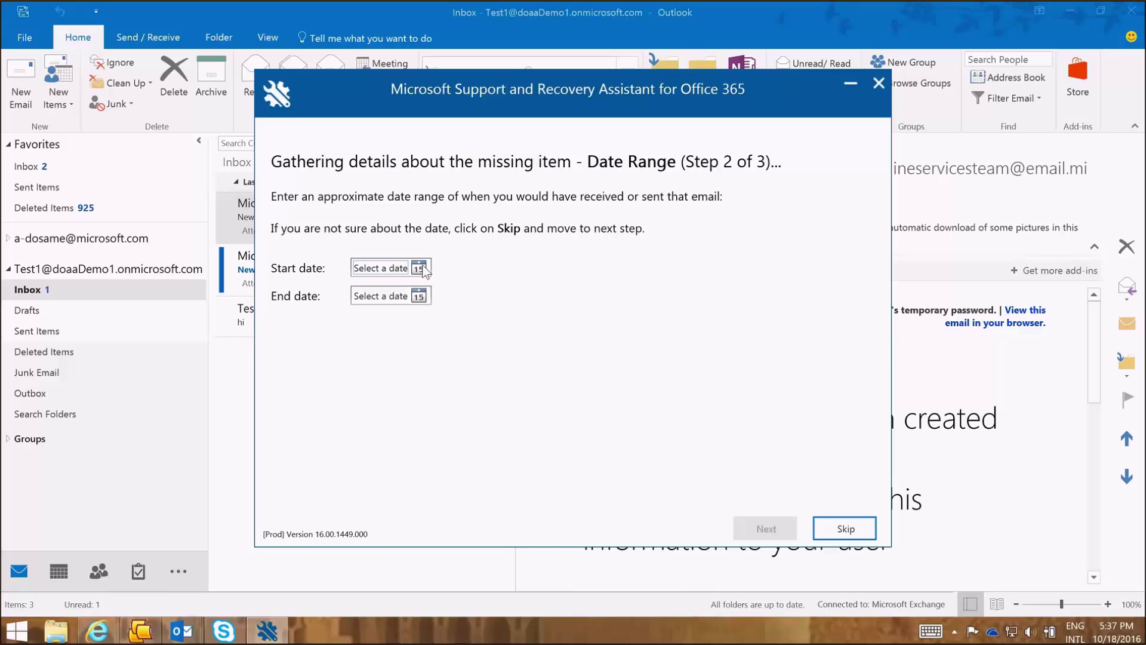
# - Skip both the Date Range and Subject pages to start the search
pyautogui.click(845, 529)
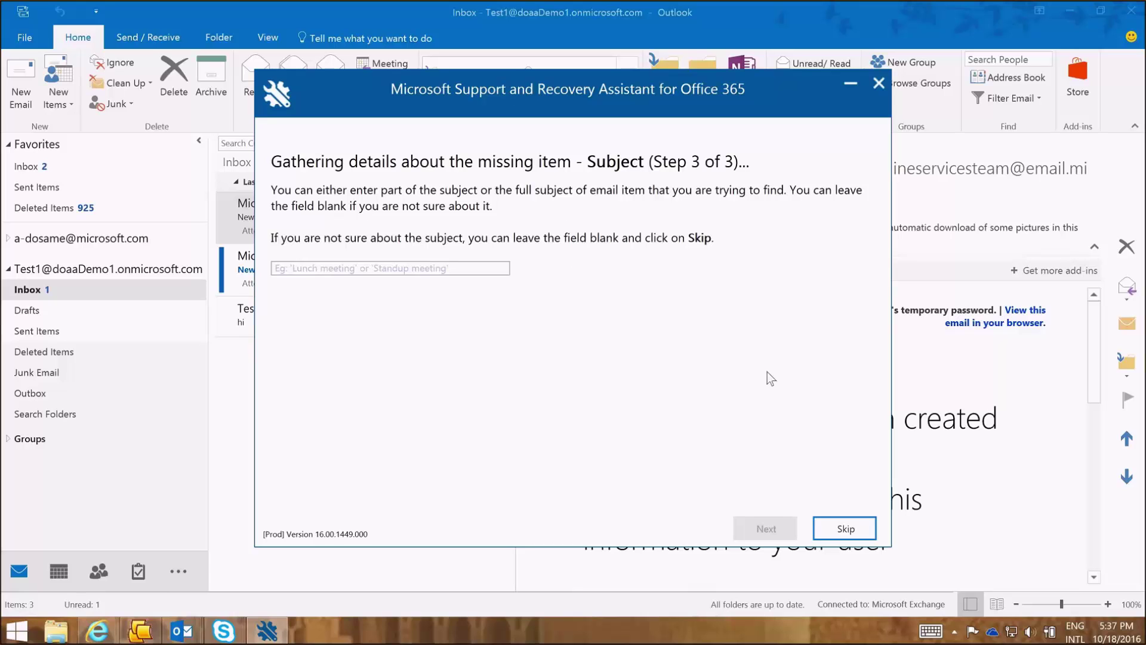
pyautogui.click(846, 529)
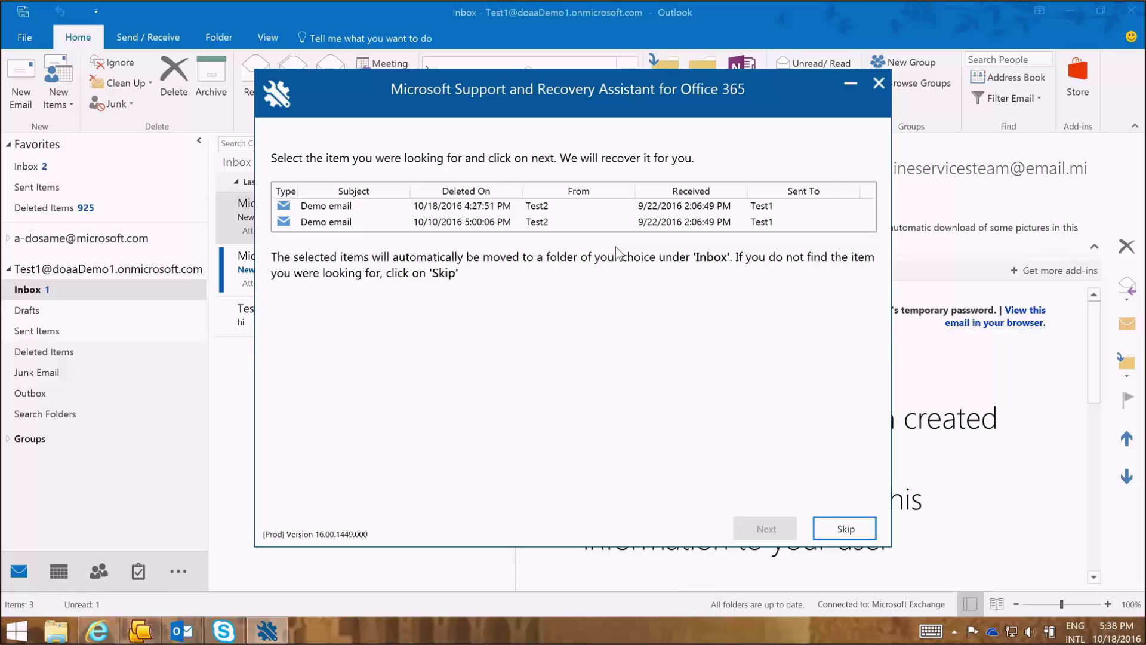
# - Recover the 'Demo email' deleted on 10/10/2016
pyautogui.click(492, 226)
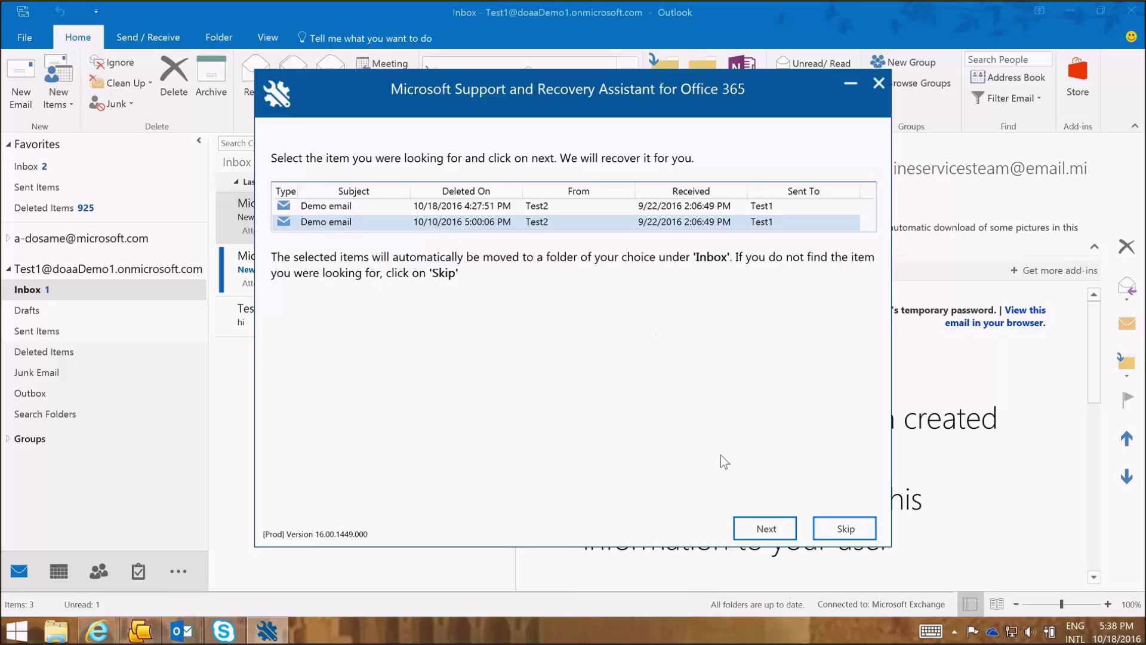
pyautogui.click(754, 522)
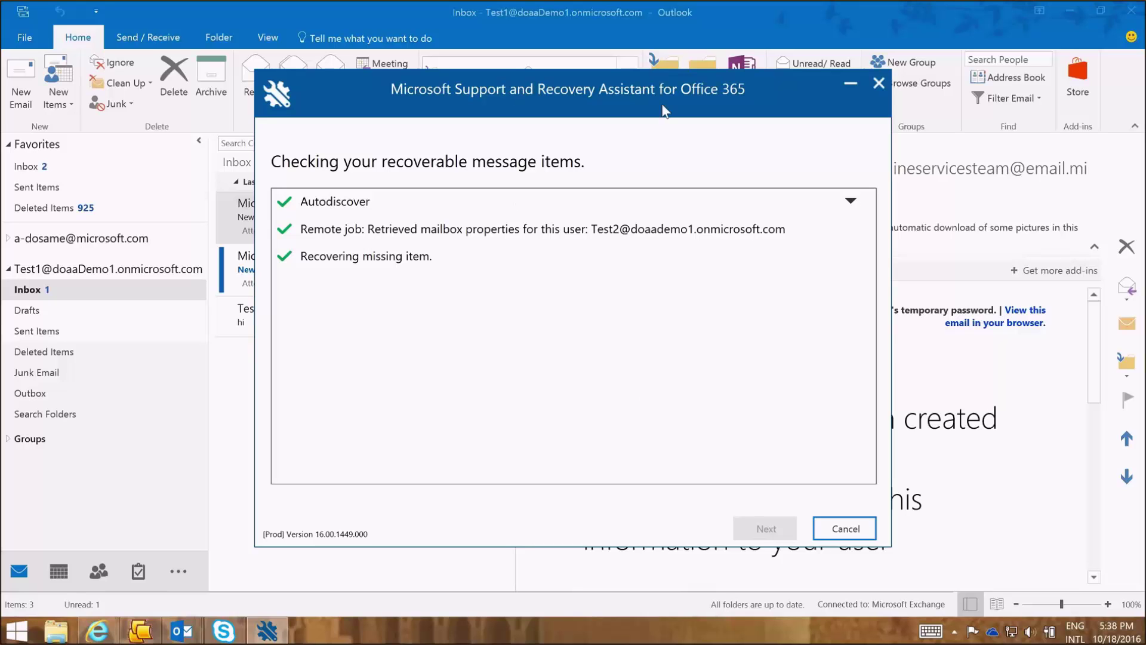
# - Confirm the recovered 'Demo email' is in the Outlook Inbox, then return to the assistant
pyautogui.click(848, 86)
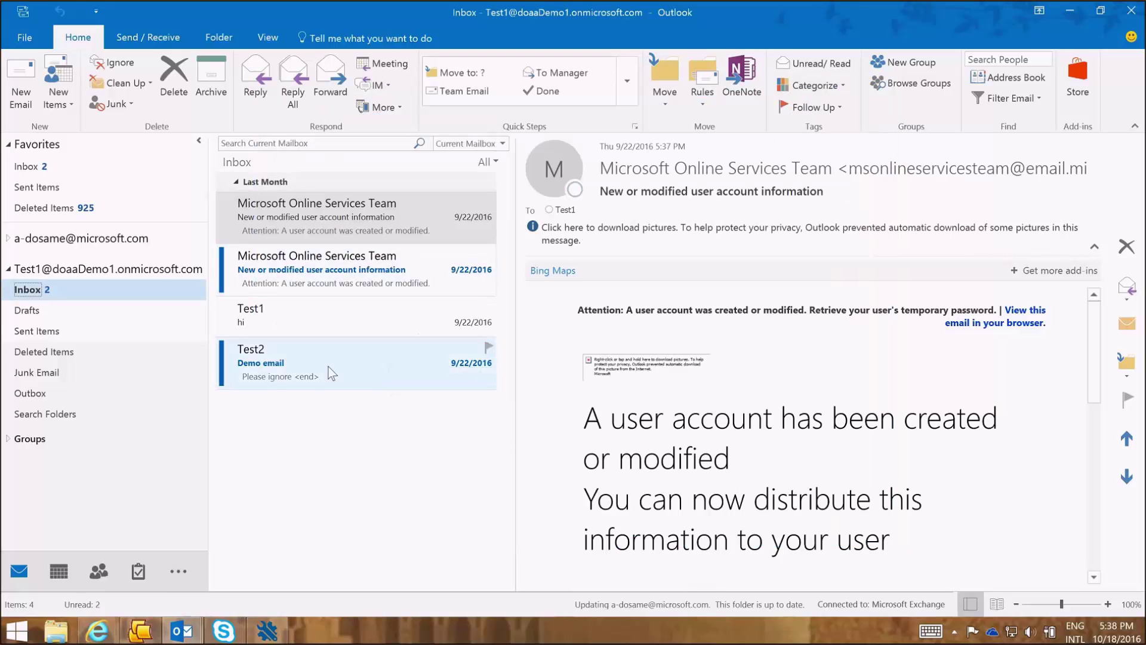
pyautogui.click(346, 367)
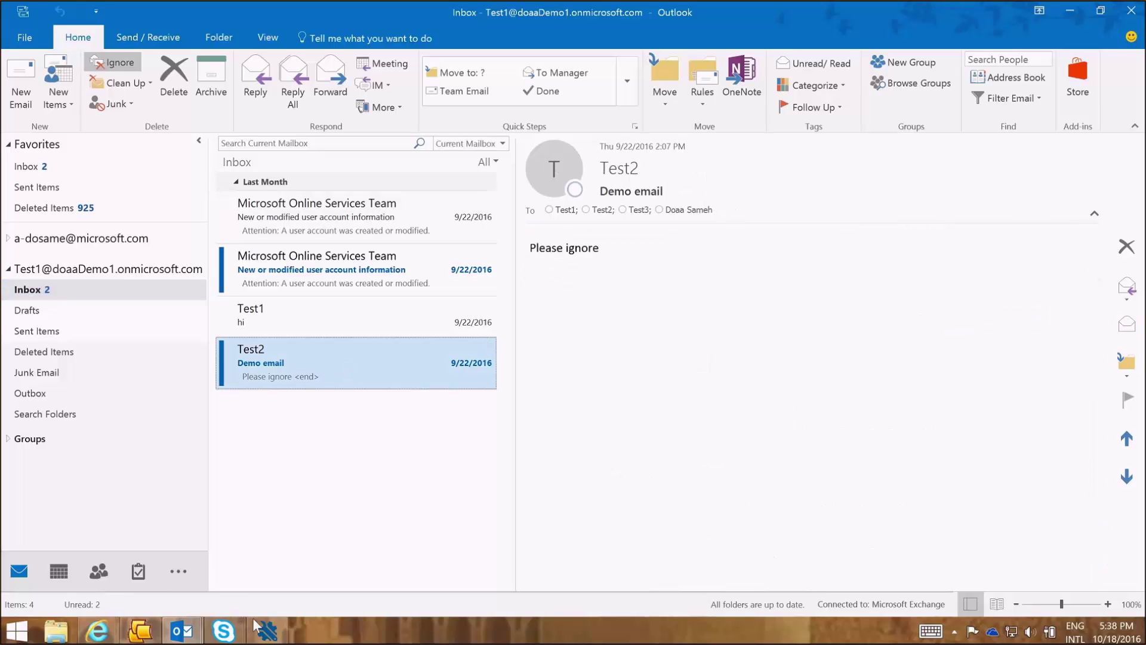
pyautogui.click(267, 632)
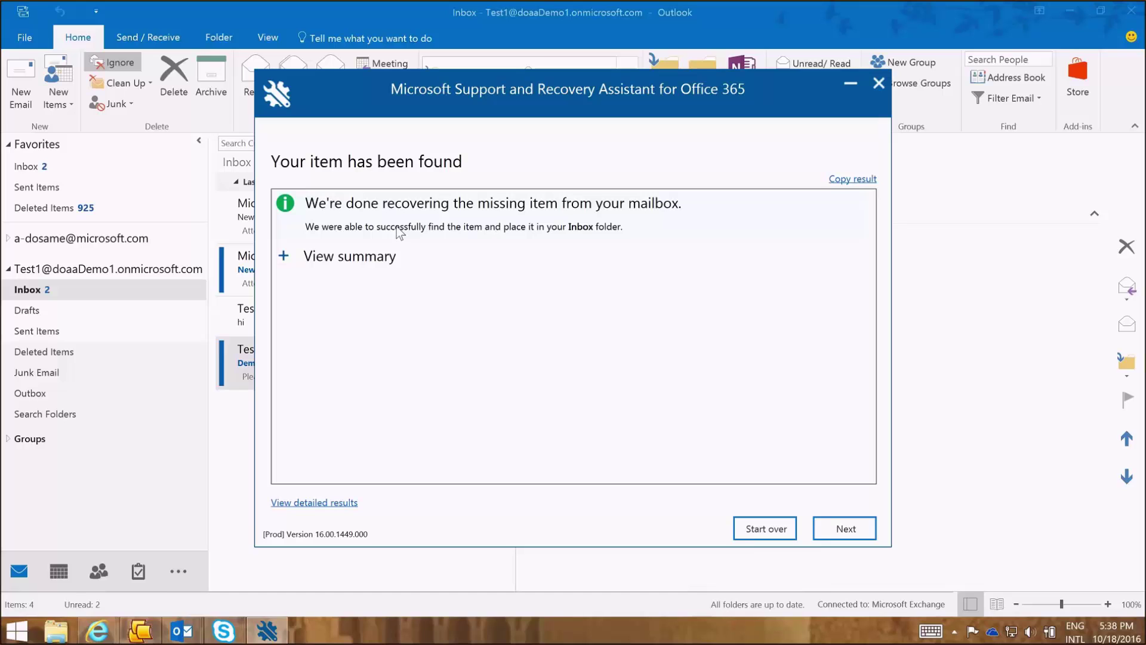
# - Expand the recovery summary and continue to the collected OffCAT Scan Results log page
pyautogui.click(284, 255)
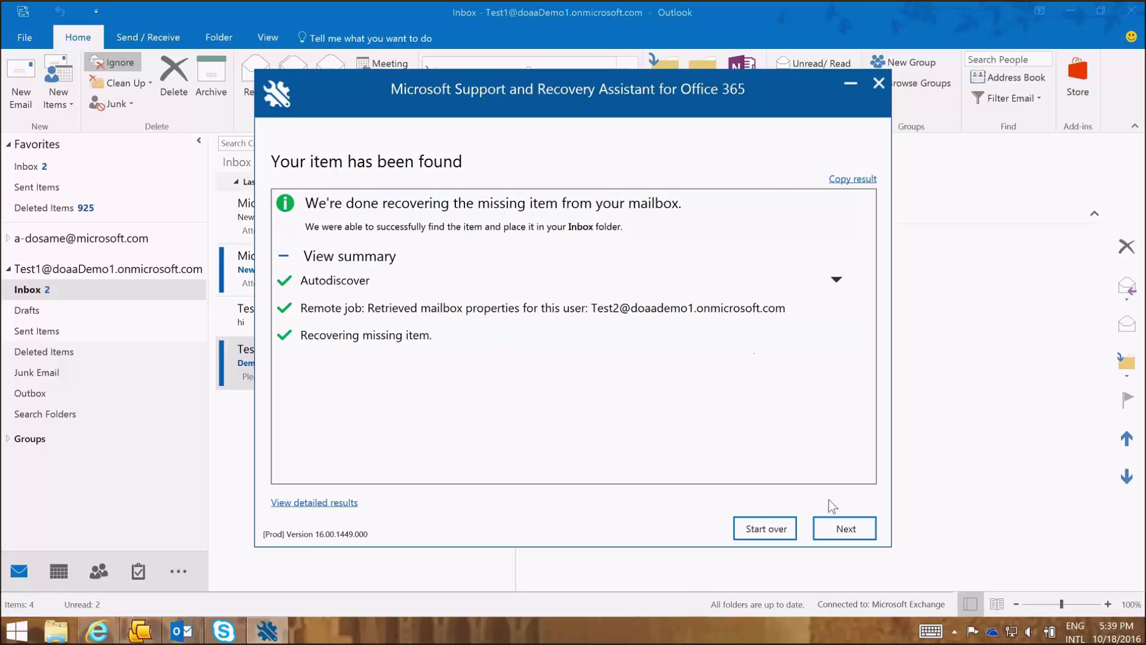
pyautogui.click(847, 528)
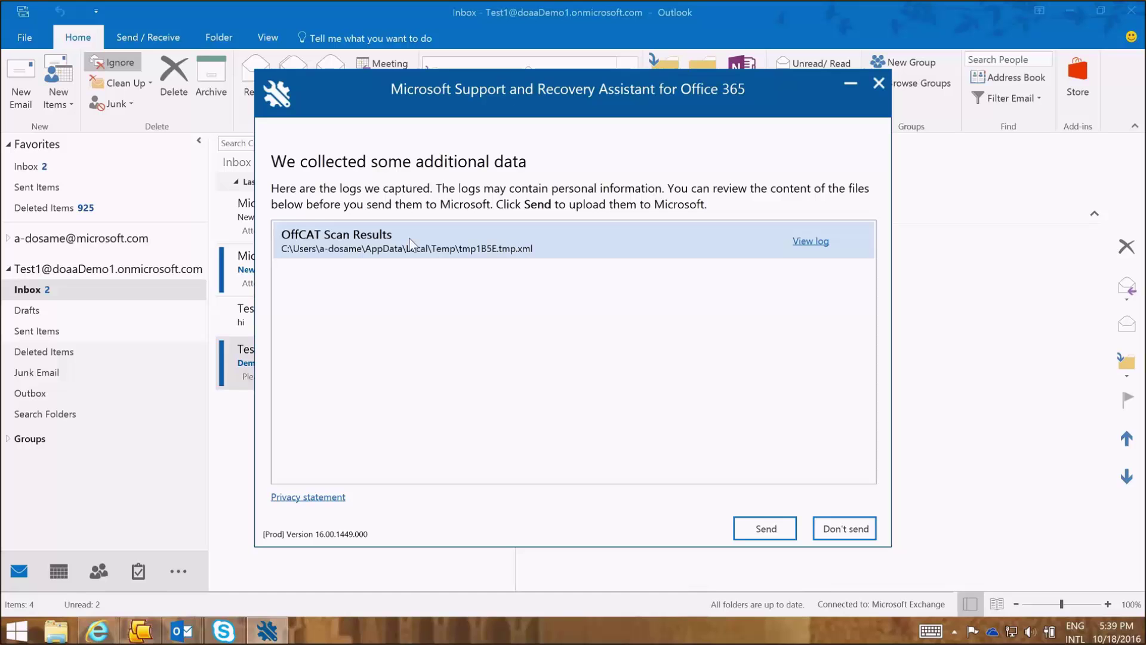
# - Review the OffCAT scan log in Notepad, then choose Don't send for the logs
pyautogui.click(800, 245)
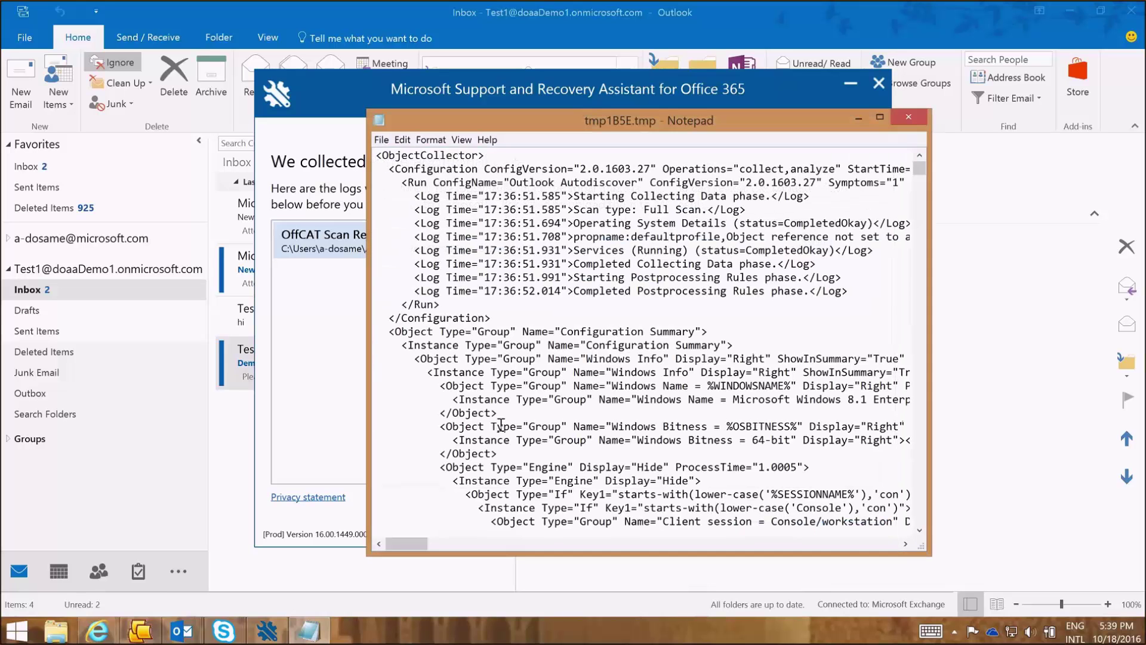
pyautogui.click(909, 117)
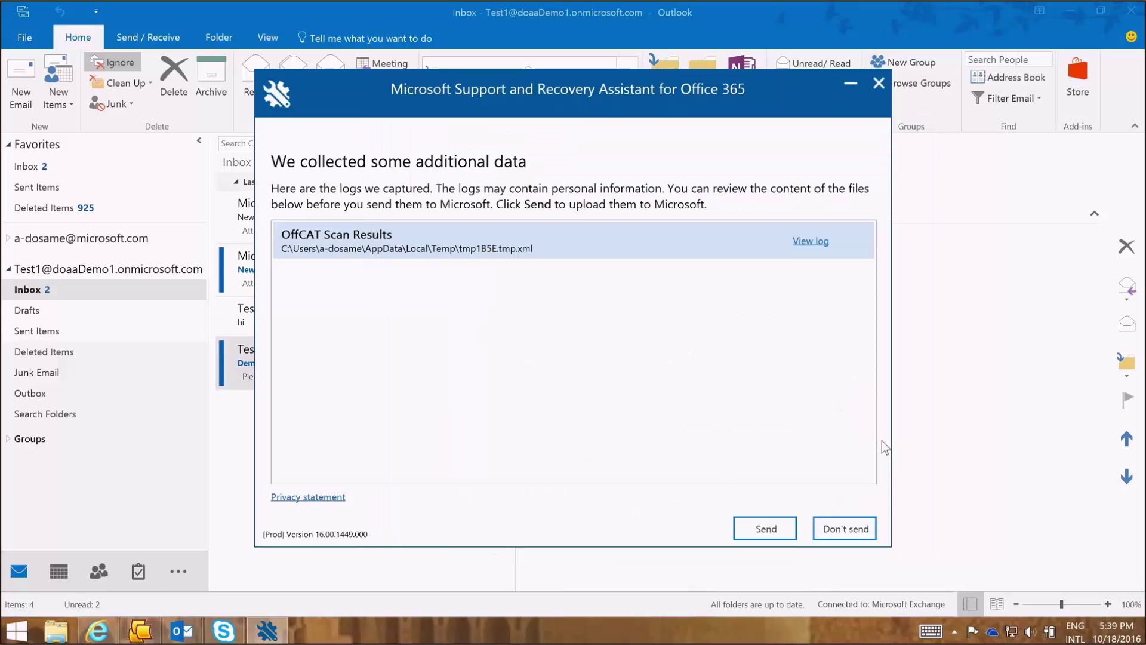
pyautogui.click(855, 529)
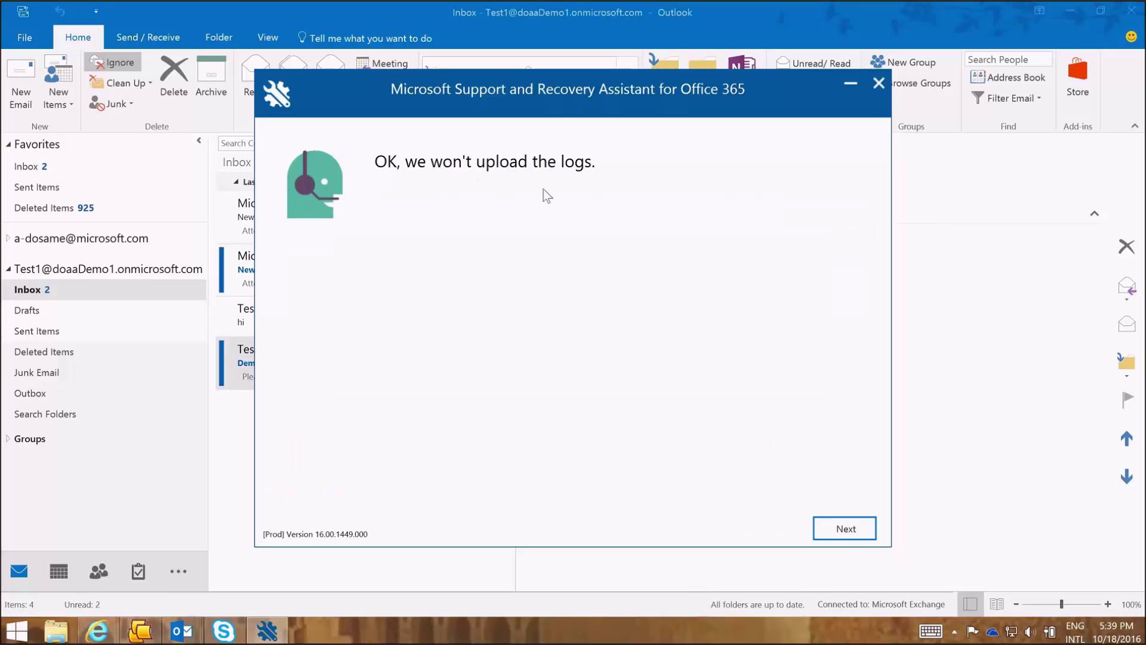
# - Answer the survey: 'My problem's fixed', five stars, and Yes to contacting Microsoft Support
pyautogui.click(840, 535)
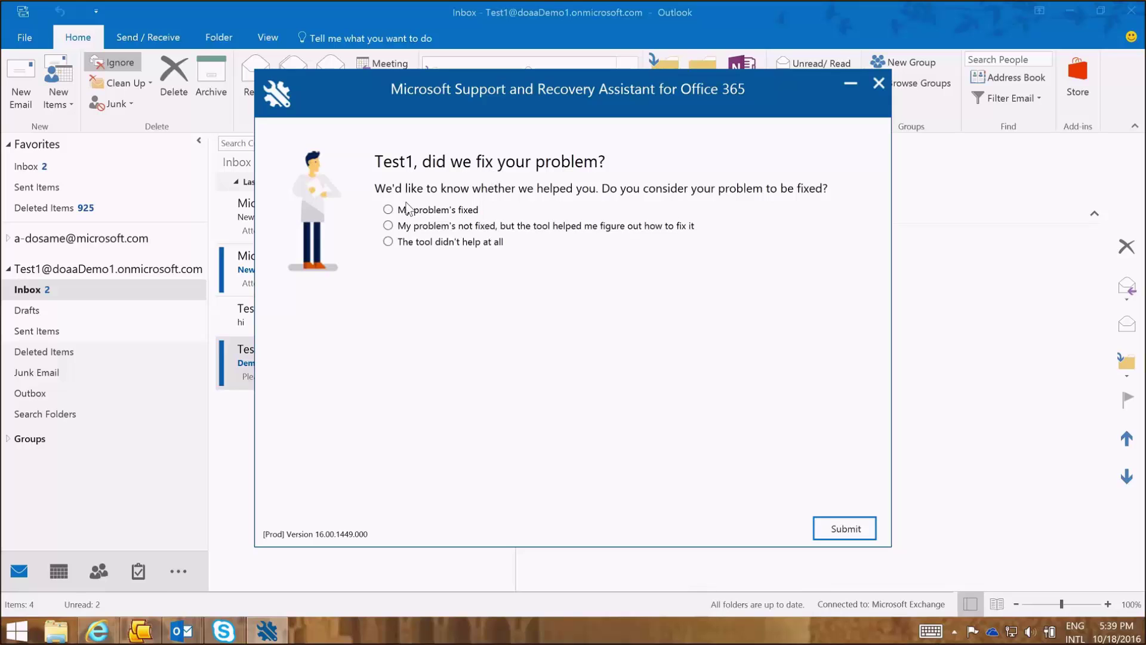
pyautogui.click(390, 210)
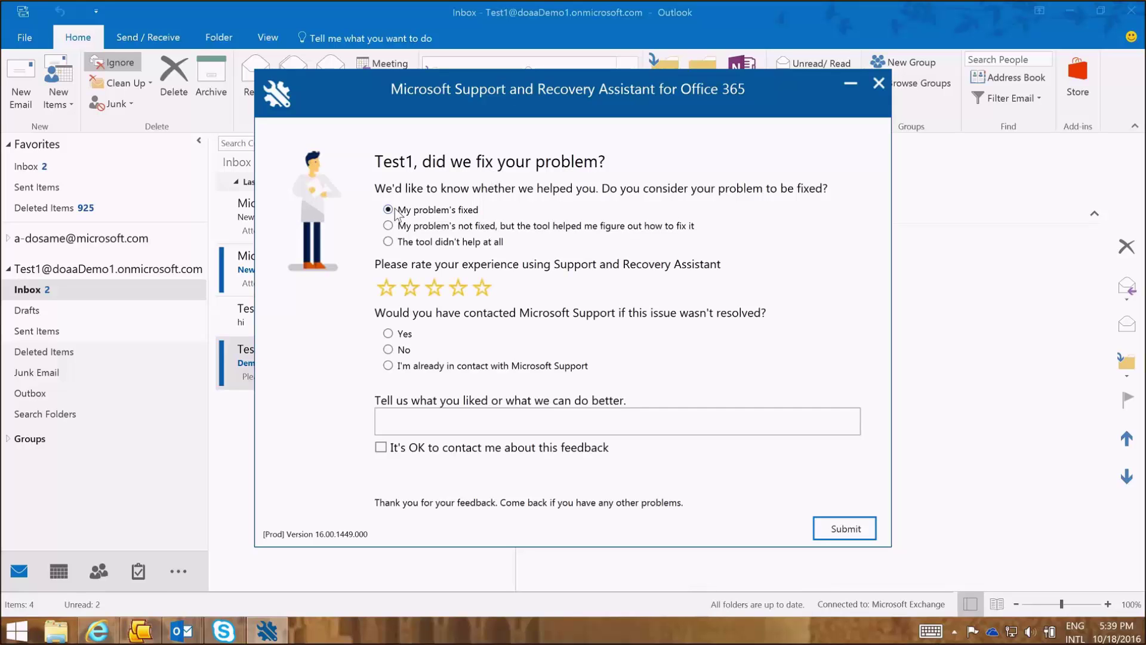
pyautogui.click(482, 288)
pyautogui.click(403, 334)
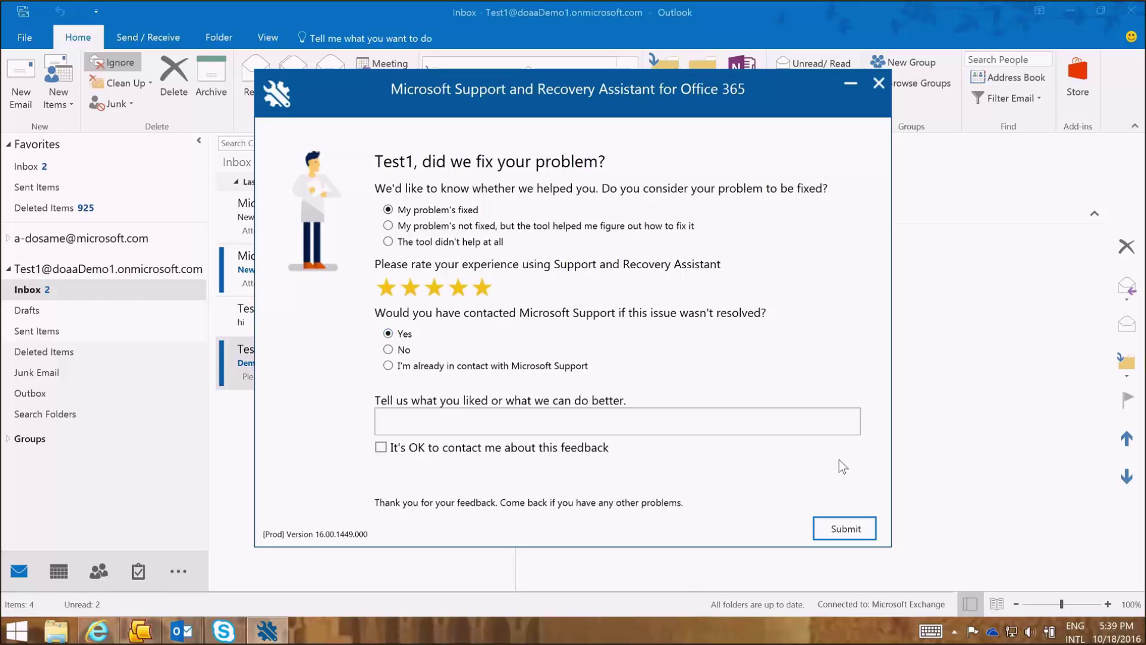